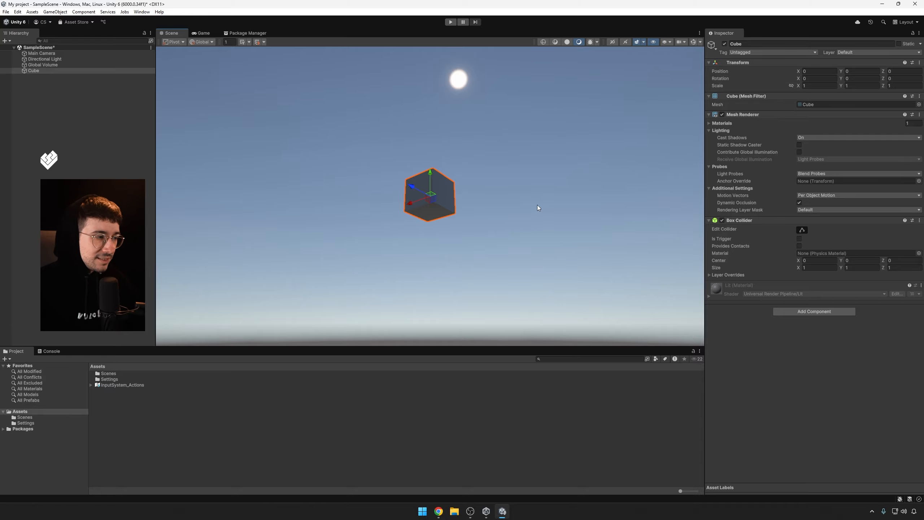
Inspect the cube in the Scene view from below, from above and from several sides at different distances.
mouse_move(522, 192)
left_mouse_down("alt")
mouse_move(609, 192)
mouse_move(497, 176)
mouse_move(475, 243)
mouse_move(600, 173)
mouse_move(365, 202)
mouse_move(585, 305)
mouse_move(543, 144)
mouse_move(440, 264)
mouse_move(604, 246)
mouse_move(516, 207)
mouse_move(516, 186)
left_mouse_up("alt")
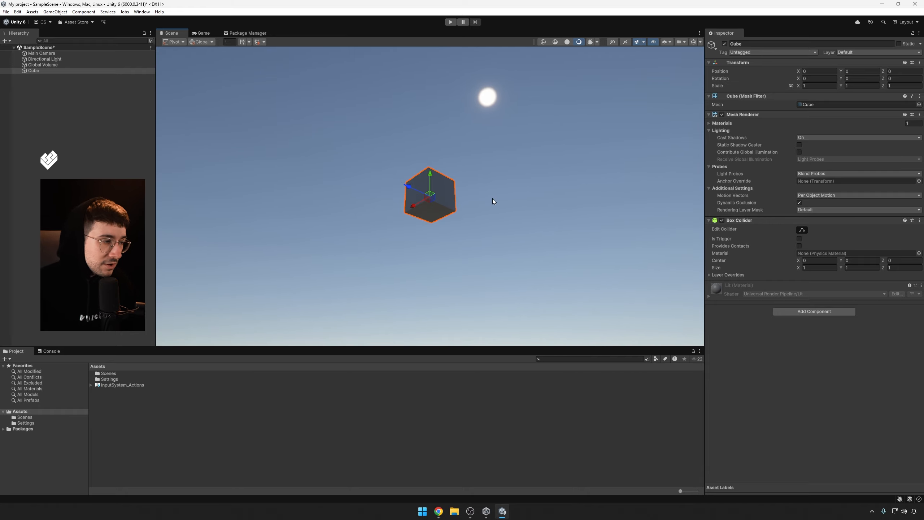
right_click_drag(493, 198, 685, 167, "alt")
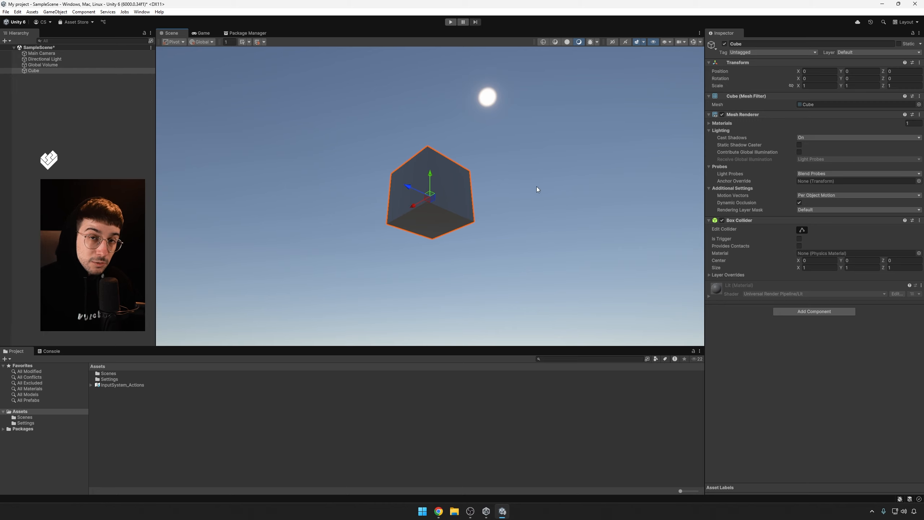
mouse_move(552, 173)
middle_mouse_down()
mouse_move(522, 225)
mouse_move(448, 147)
mouse_move(553, 114)
mouse_move(626, 155)
mouse_move(568, 167)
middle_mouse_up()
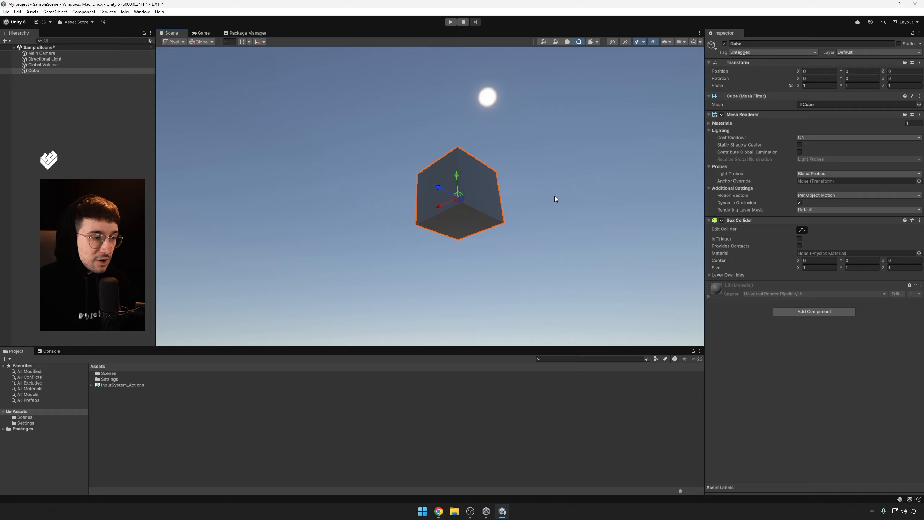
right_click_drag(554, 196, 571, 219, "alt")
left_click_drag(571, 220, 544, 265, "alt")
middle_click_drag(545, 266, 527, 262)
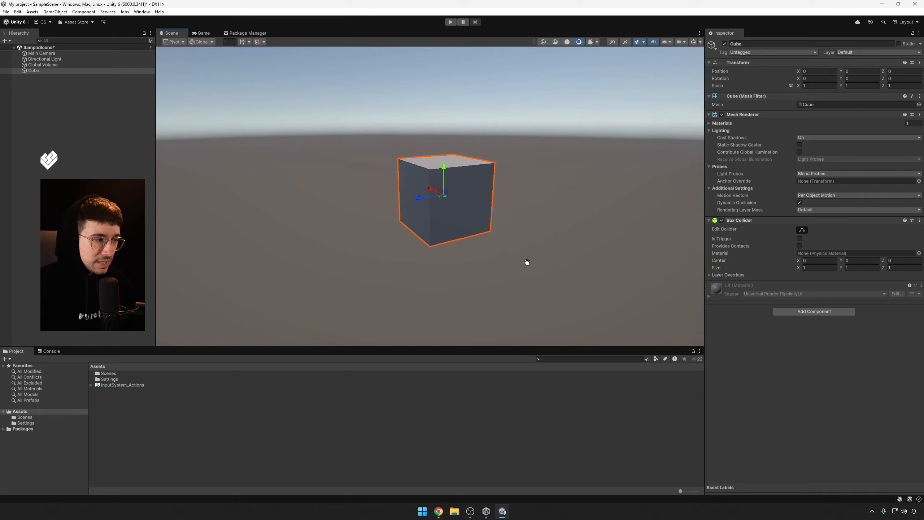
left_click_drag(527, 262, 577, 272, "alt")
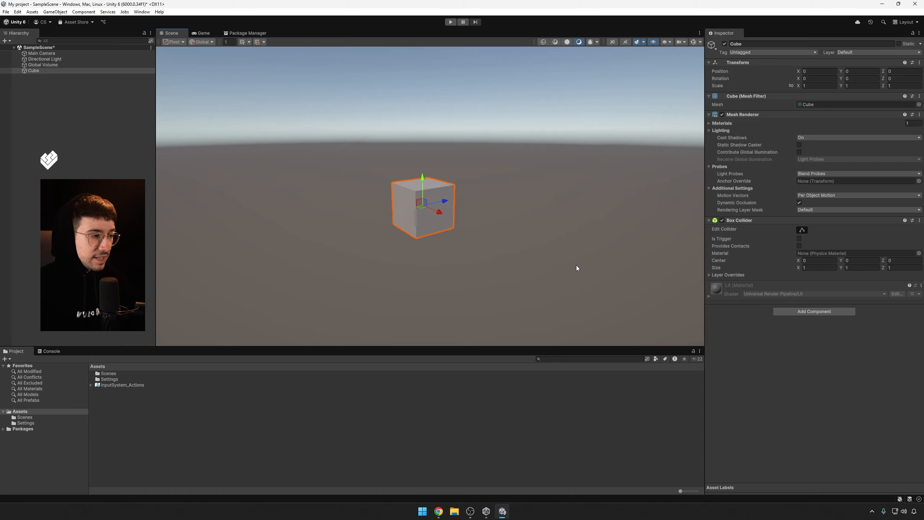
Leave the cube out of sight, deselect it, and frame it again in the Scene view from the scene's object list.
scroll(577, 265, "up", 6)
middle_click_drag(632, 250, 333, 240)
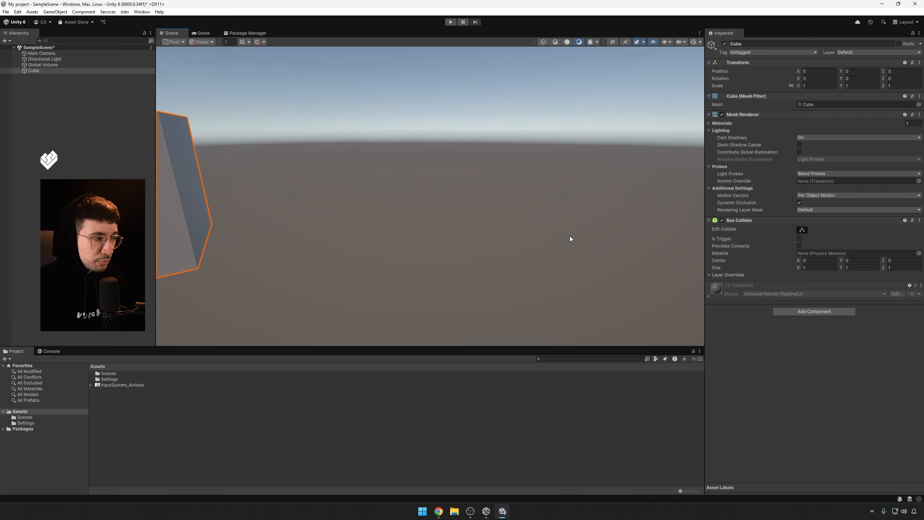
middle_click_drag(571, 237, 413, 235)
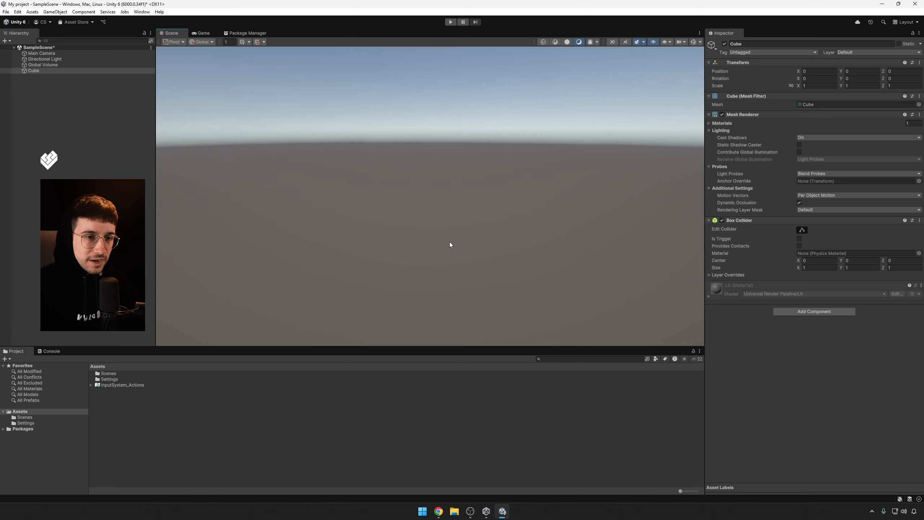
left_click(442, 199)
left_click_drag(442, 198, 423, 99, "alt")
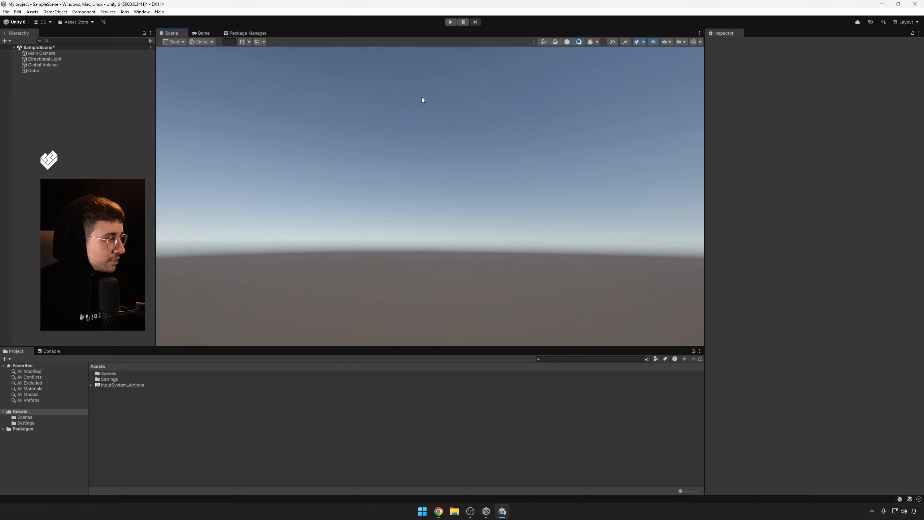
left_click(65, 73)
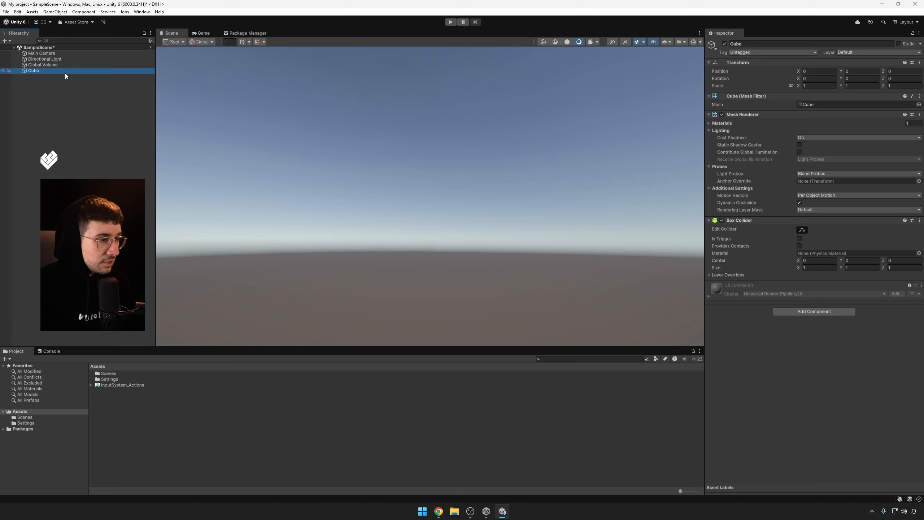
double_click(69, 72)
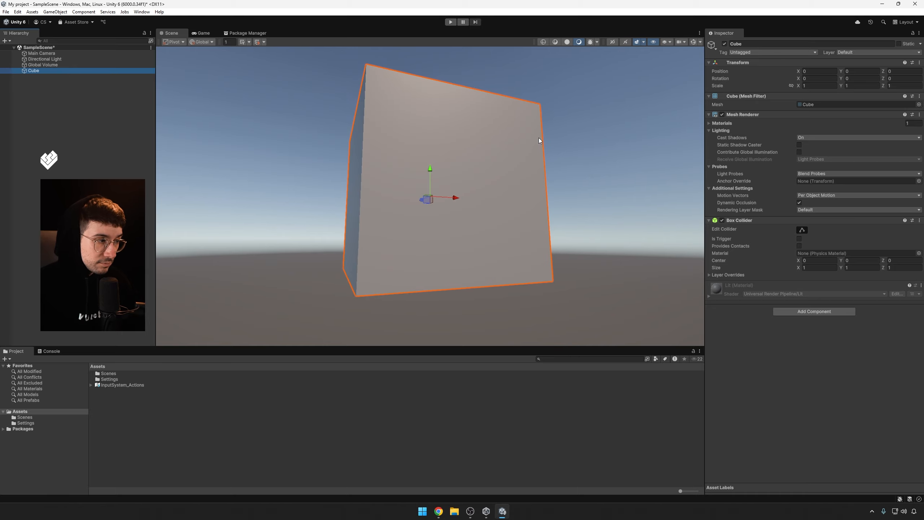
Navigate away from the cube once more, reselect it and focus the Scene view on the selection.
left_click_drag(538, 137, 579, 178, "alt")
scroll(579, 178, "down", 5)
middle_click_drag(582, 172, 282, 119)
left_click(281, 119)
left_click(92, 71)
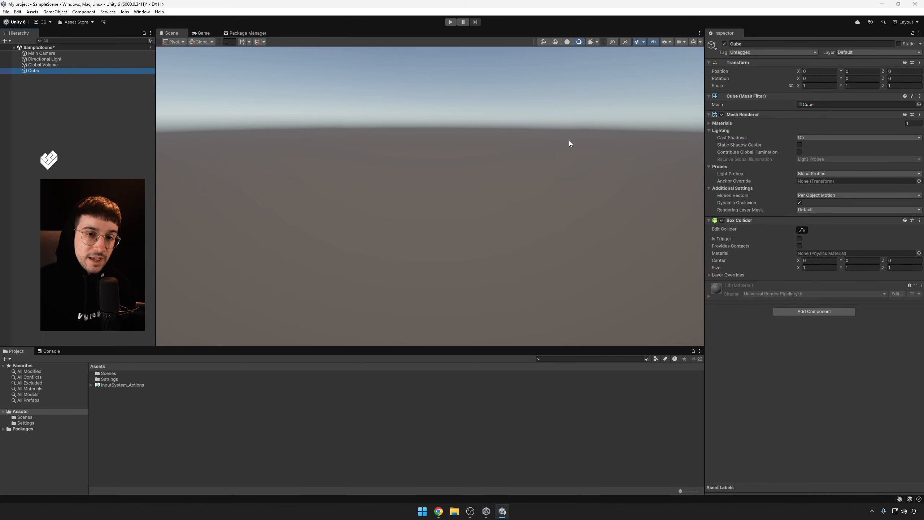
key("f")
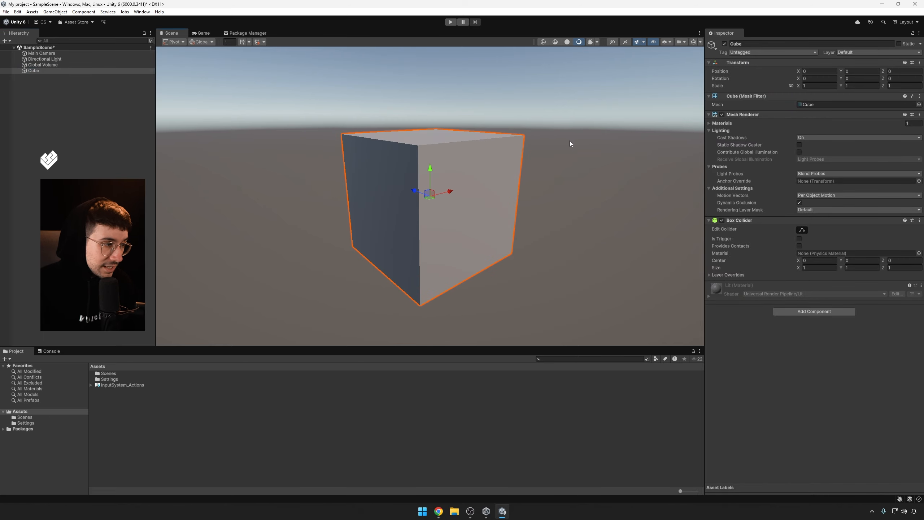
Activate the View tool and look around the cube by panning the Scene view.
left_click_drag(593, 197, 570, 191, "alt")
key("q")
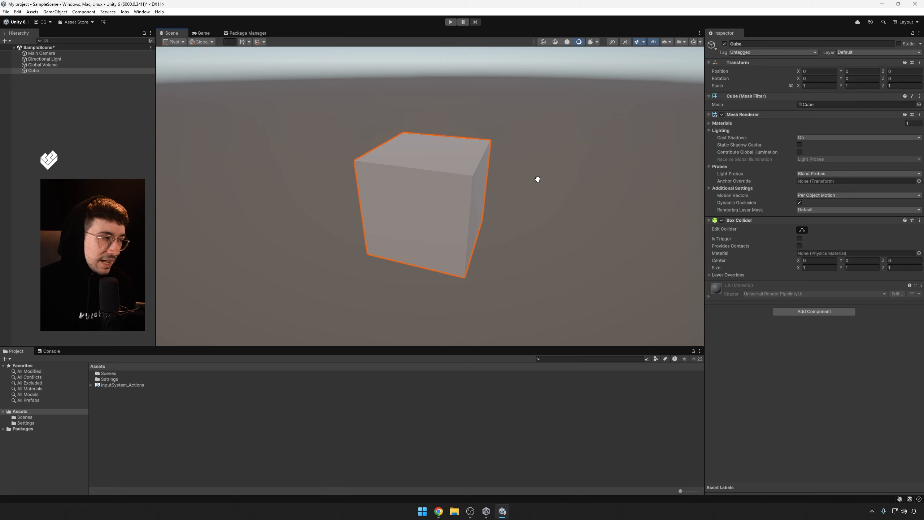
left_click_drag(428, 192, 455, 141)
key("shift+d")
left_click_drag(520, 135, 452, 181)
left_click_drag(506, 148, 576, 127)
Move the cube freely with the Move tool to about X 0.04, Y 0.122, Z 0.504 and frame it.
left_click(52, 71)
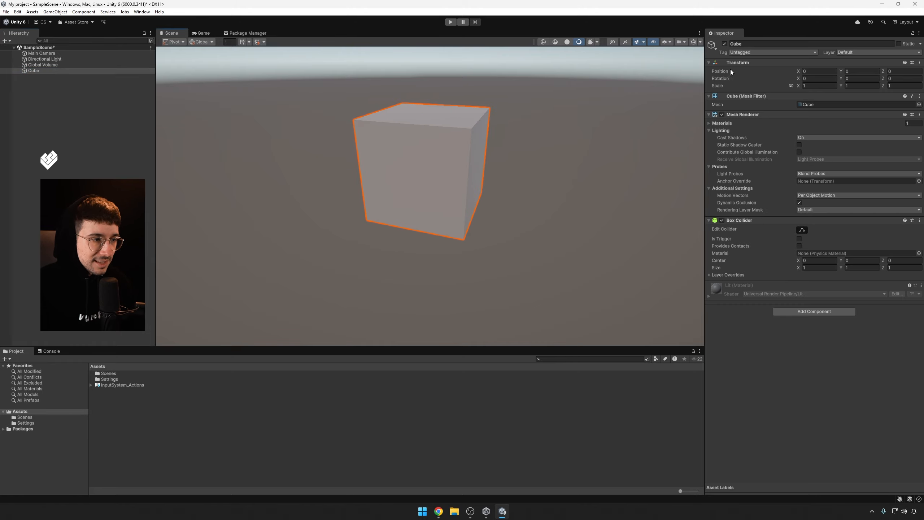
left_click_drag(444, 173, 422, 171)
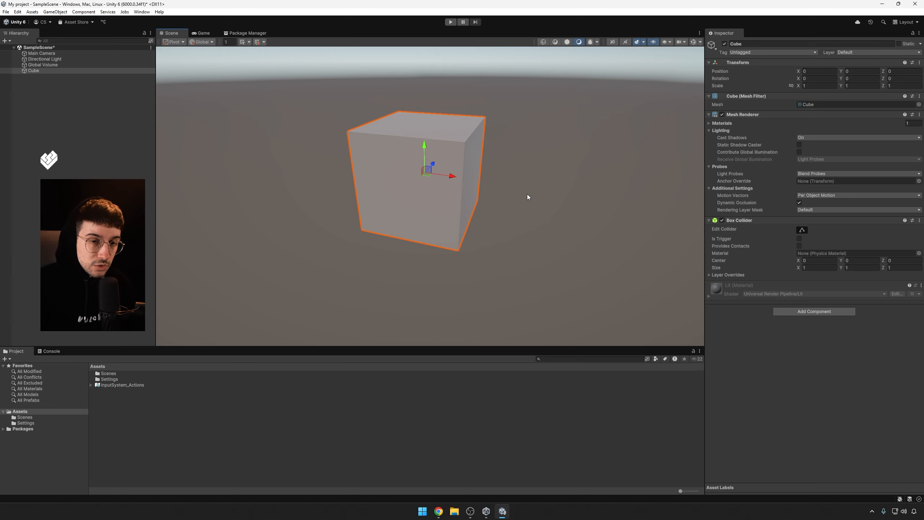
scroll(447, 199, "up", 4)
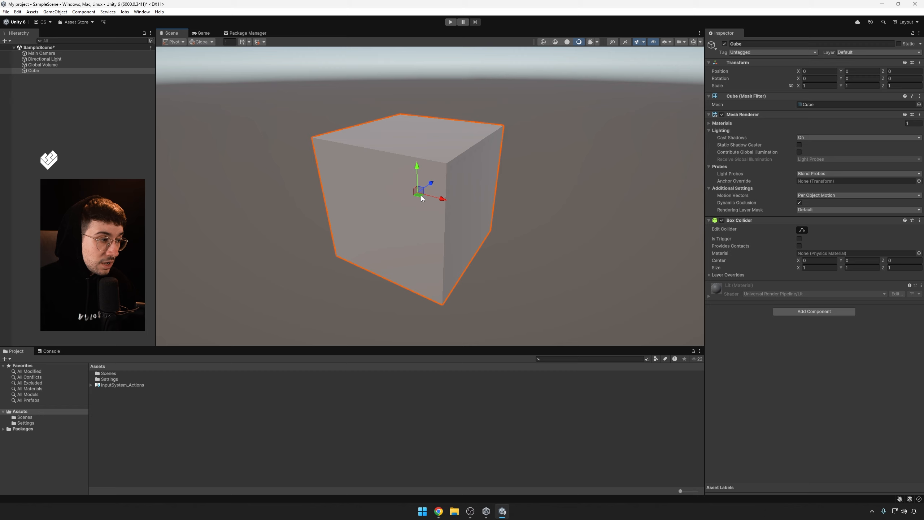
left_click_drag(442, 203, 468, 168)
key("f")
scroll(477, 203, "down", 7)
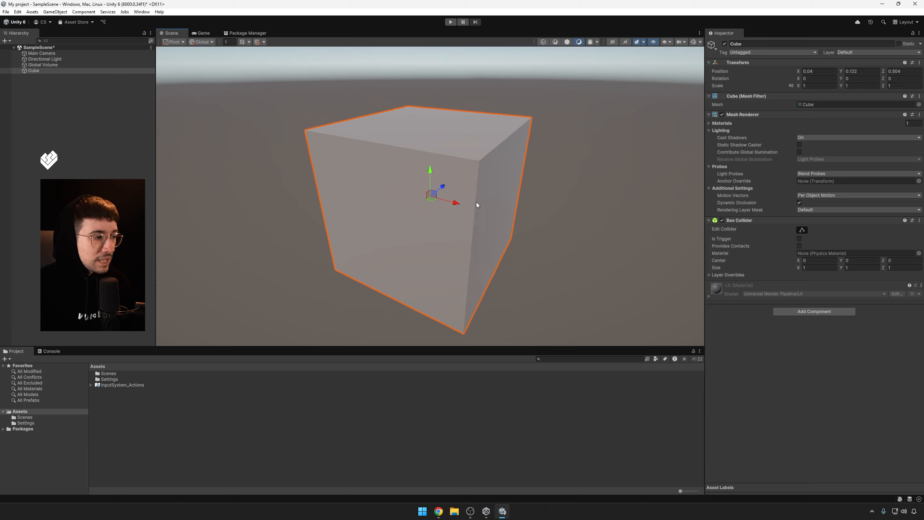
Rotate the cube to about X -242.6, Y -130.6, Z -272.3 and scale it uniformly to about 0.602.
key("e")
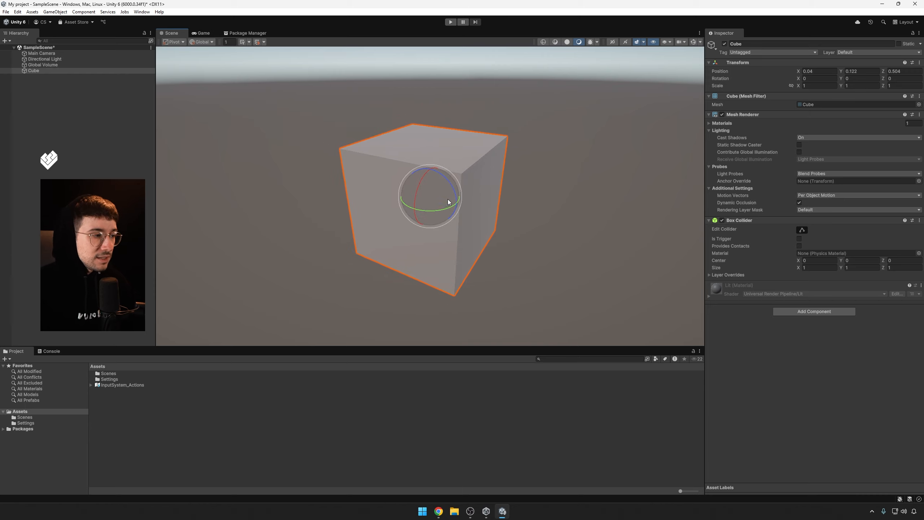
left_click_drag(424, 177, 414, 200)
key("r")
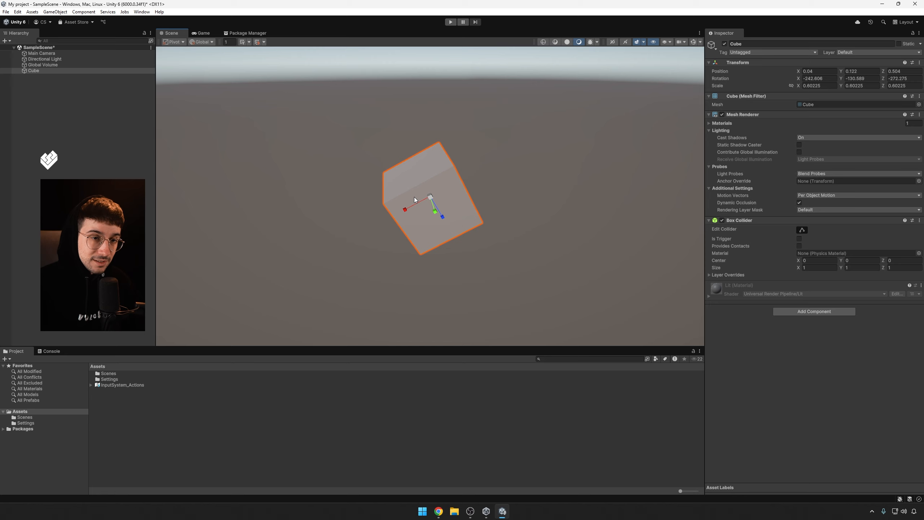
Cycle repeatedly through the Move, Rotate and Scale tools, finishing on the Move tool.
key("w")
key("e")
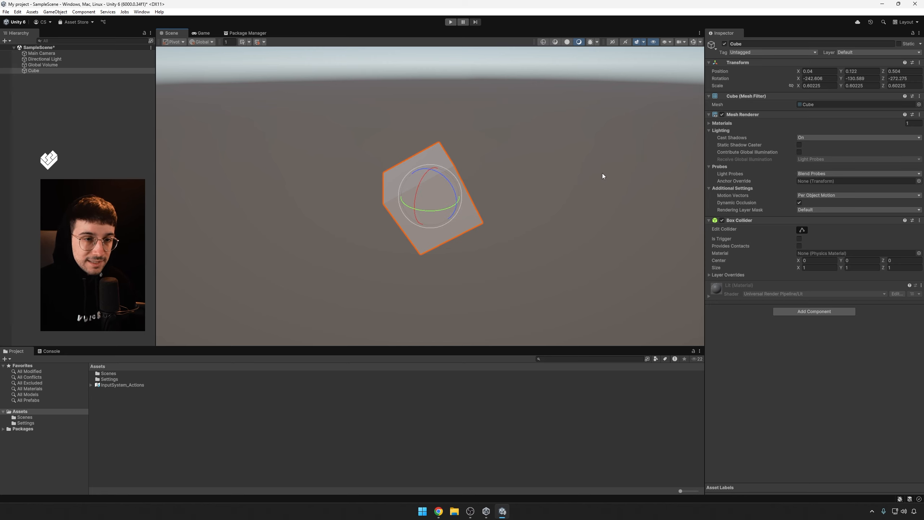
key("r")
key("w")
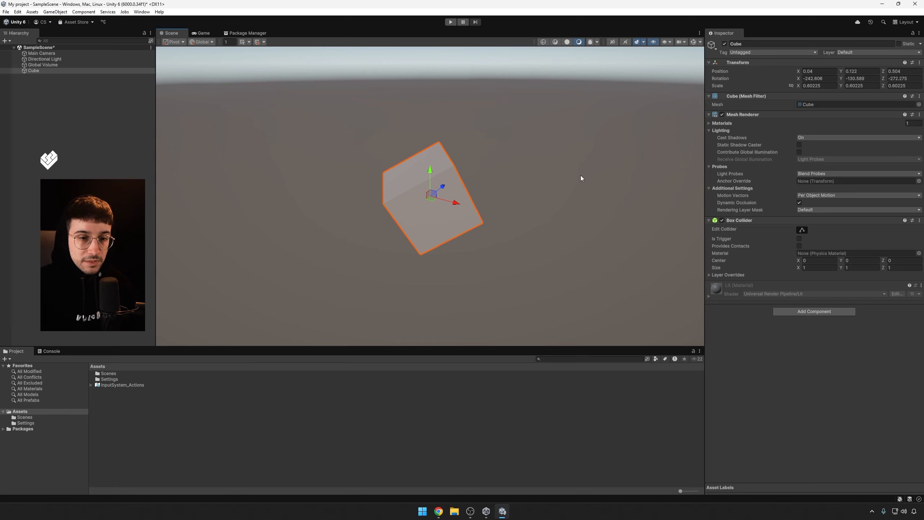
key("e")
key("r")
key("w")
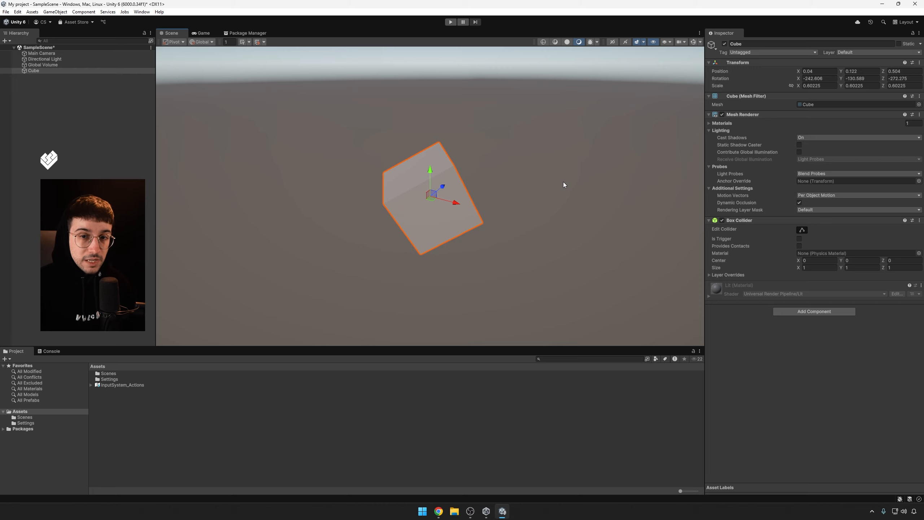
Inspect the component properties of the Cube and the Main Camera.
left_click_drag(534, 198, 566, 156, "alt")
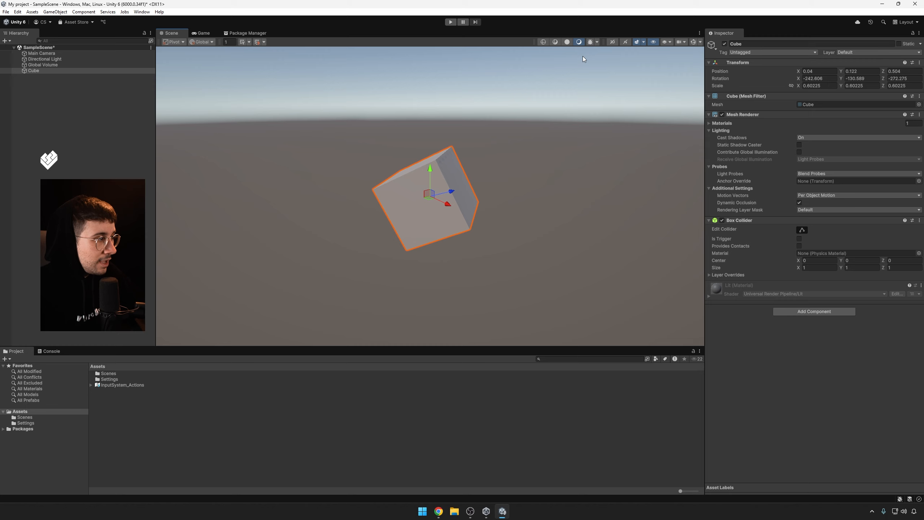
left_click(116, 171)
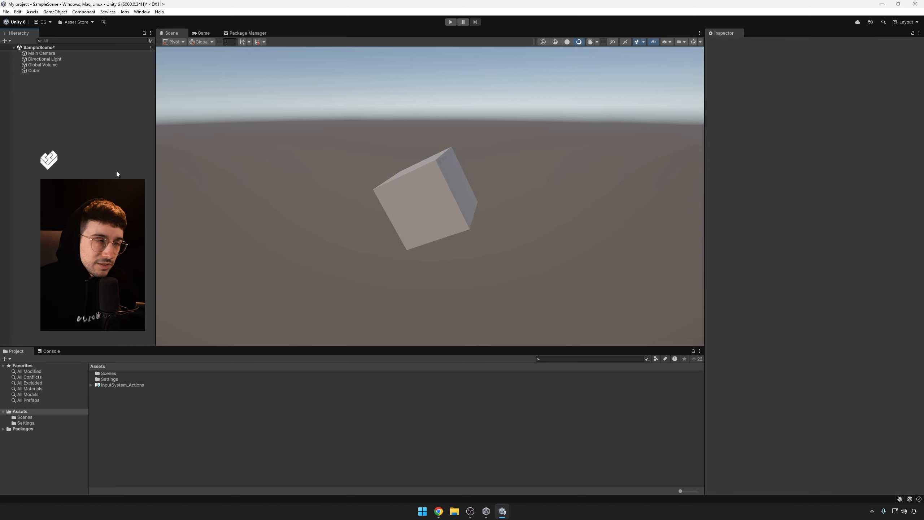
left_click(82, 71)
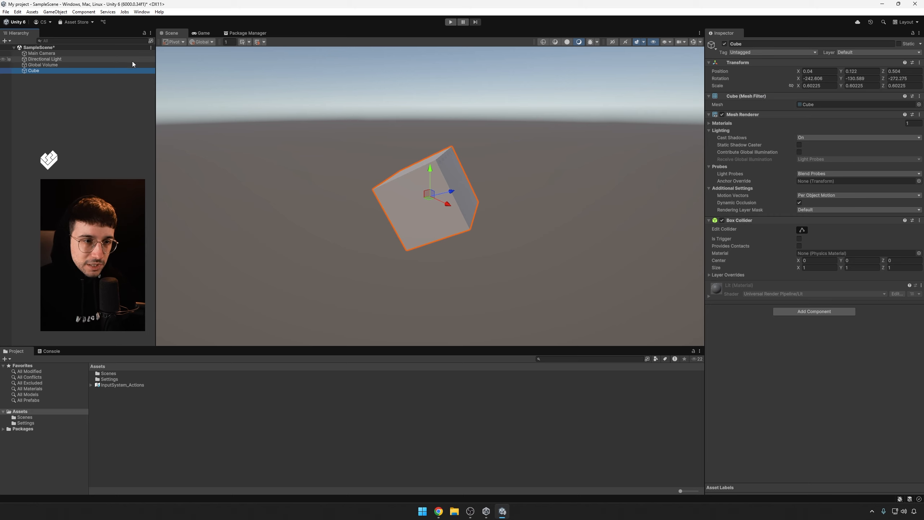
left_click(88, 53)
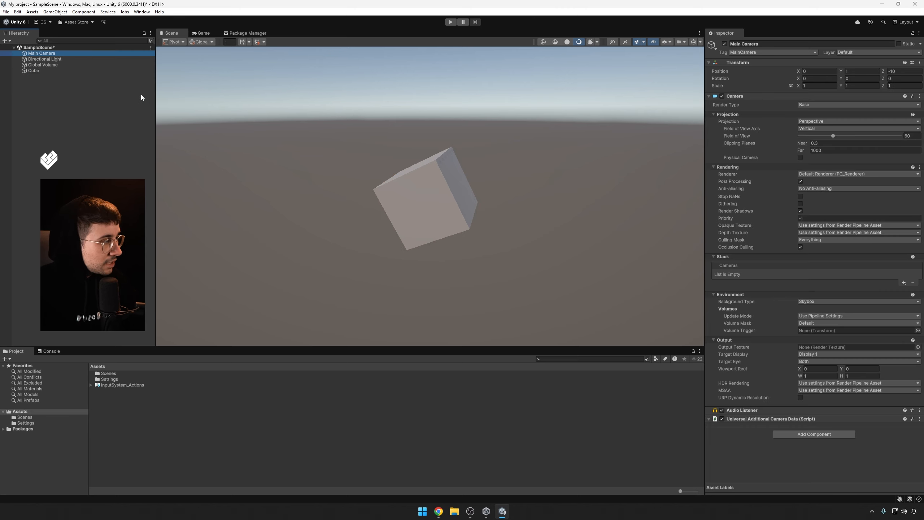
Frame the Directional Light in the Scene view and enable the display of gizmos.
left_click(96, 62)
key("f")
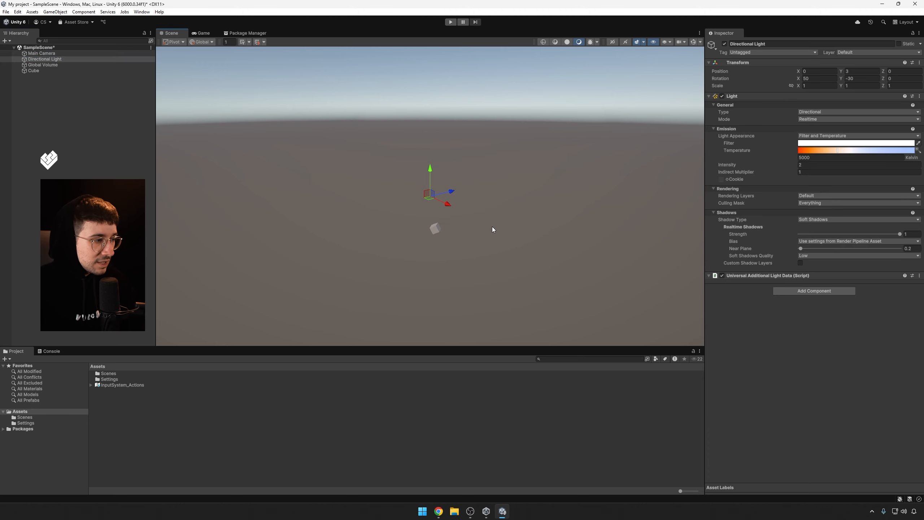
scroll(662, 195, "up", 2)
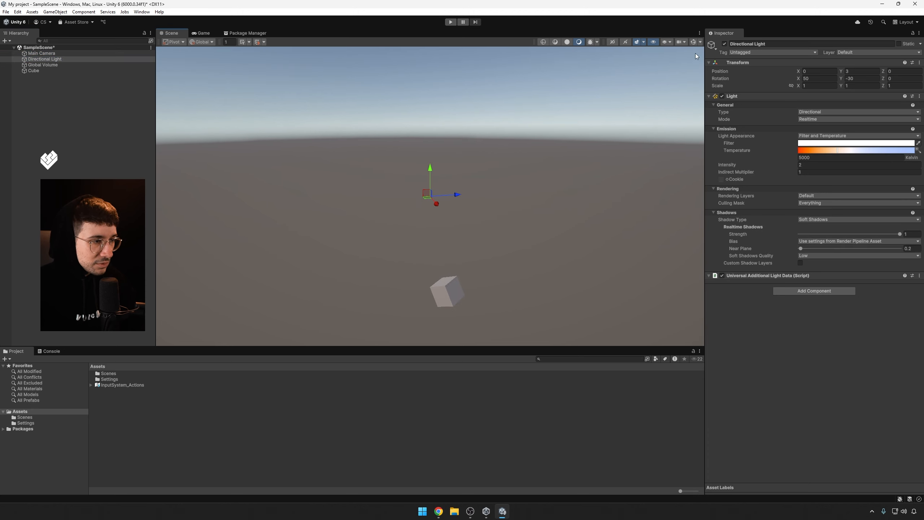
left_click(694, 42)
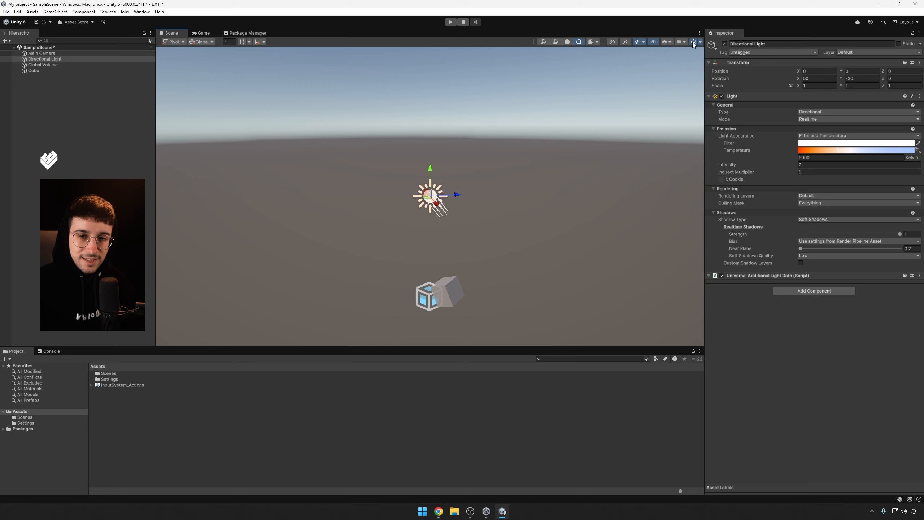
left_click(693, 42)
left_click(693, 43)
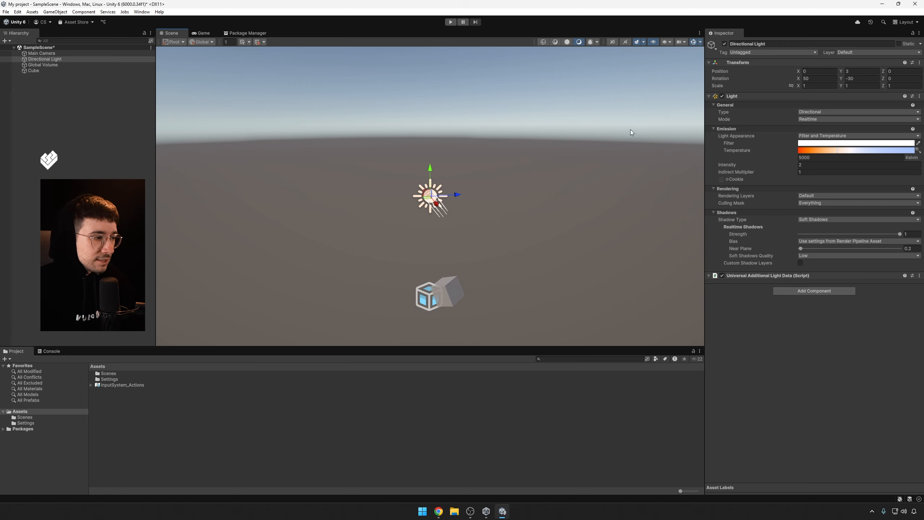
Rotate the Directional Light freely to about X 27.5, Y -34.8, Z 5.9 while facing the sun.
left_click_drag(597, 201, 555, 177, "alt")
middle_click_drag(597, 236, 586, 184)
scroll(586, 184, "up", 6)
left_click_drag(520, 184, 309, 93, "alt")
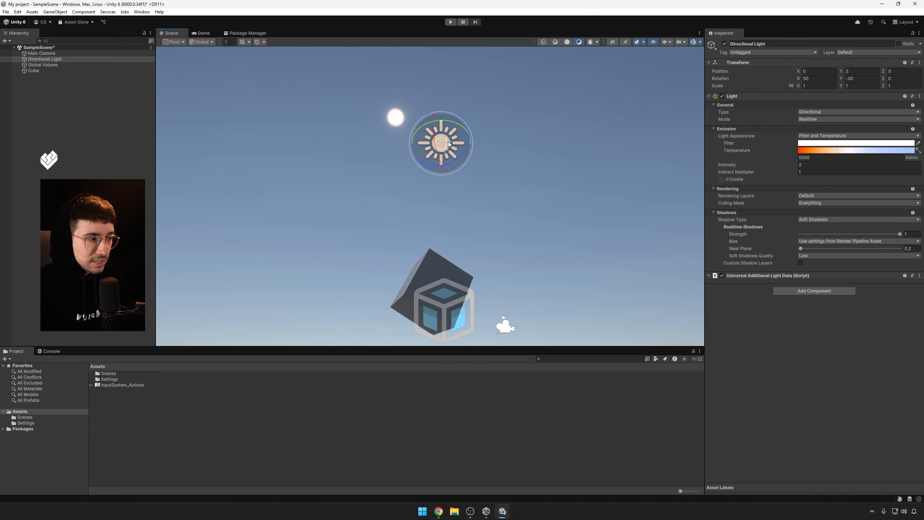
mouse_move(449, 144)
left_mouse_down()
mouse_move(461, 146)
mouse_move(445, 142)
left_mouse_up()
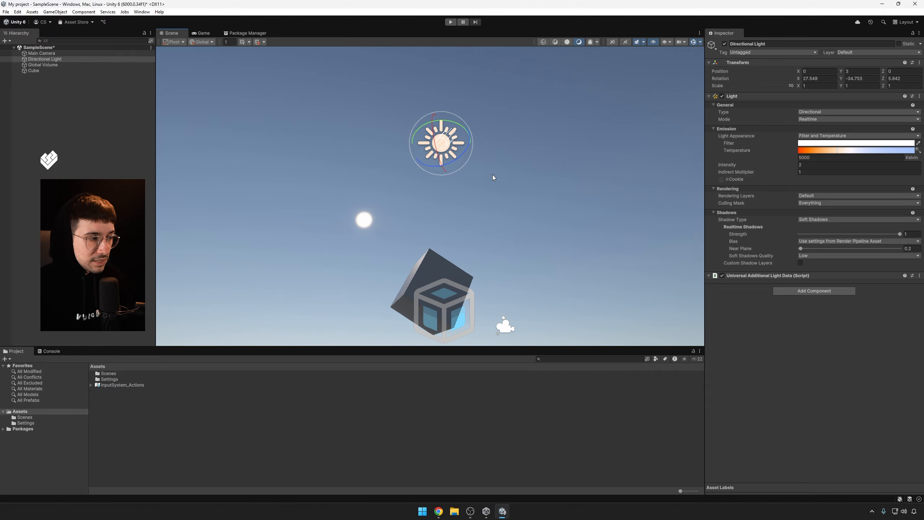
Rotate the Directional Light to about X 35.9, Y -28.1, Z 78.4 and move it to about X -0.125, Y 2.54, Z 0.
left_click_drag(492, 174, 493, 208, "alt")
left_click_drag(455, 141, 458, 160)
key("w")
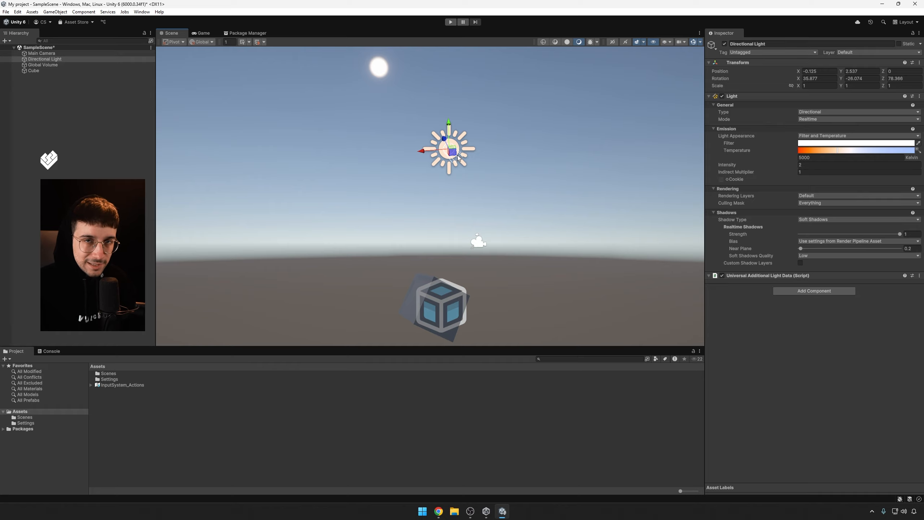
Rotate the Directional Light with the Rotate tool to about X 26, Y -16.8, Z 106.1.
key("e")
mouse_move(444, 145)
left_mouse_down()
mouse_move(451, 168)
mouse_move(455, 152)
left_mouse_up()
left_click_drag(484, 221, 448, 246, "alt")
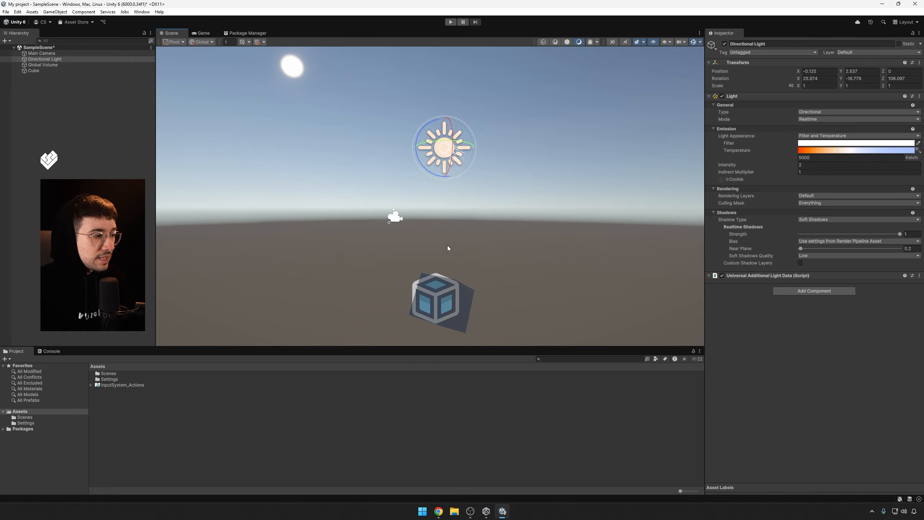
Frame the Main Camera in the Scene view and check what it captures in the Game view.
left_click(396, 219)
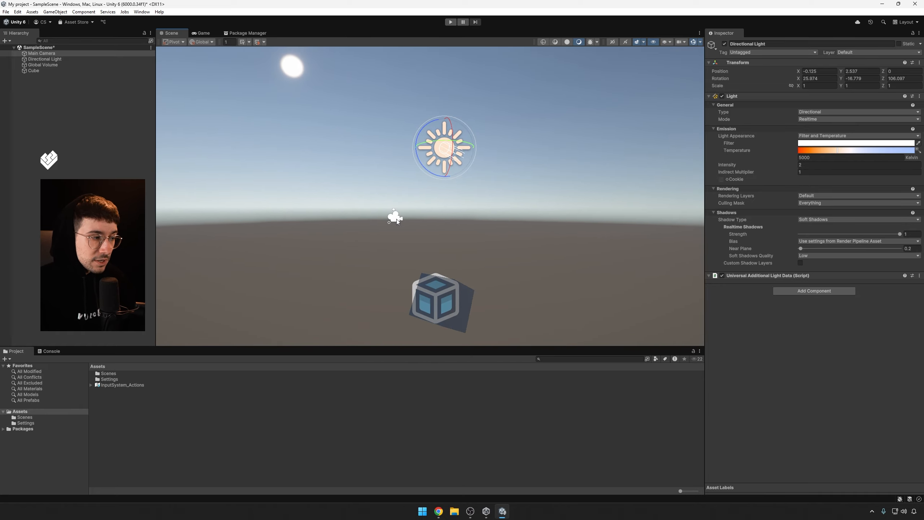
double_click(73, 53)
left_click_drag(514, 156, 554, 161, "alt")
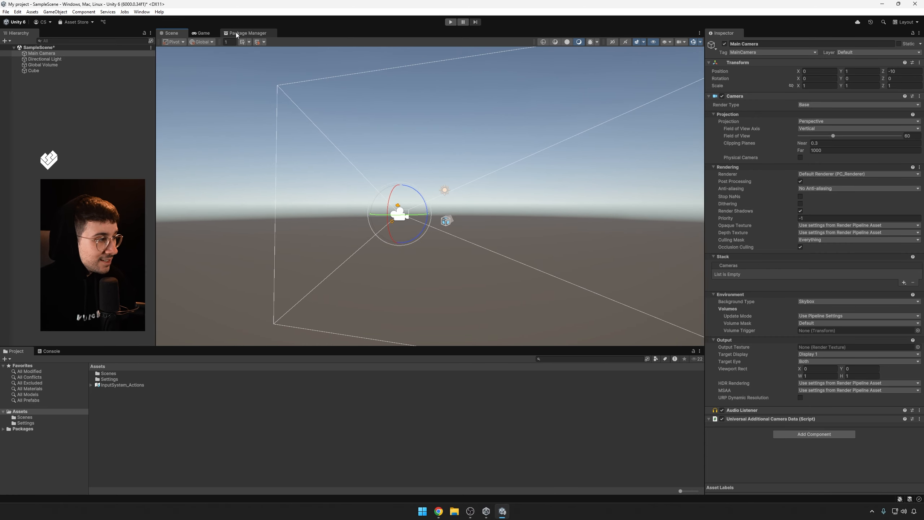
left_click(204, 33)
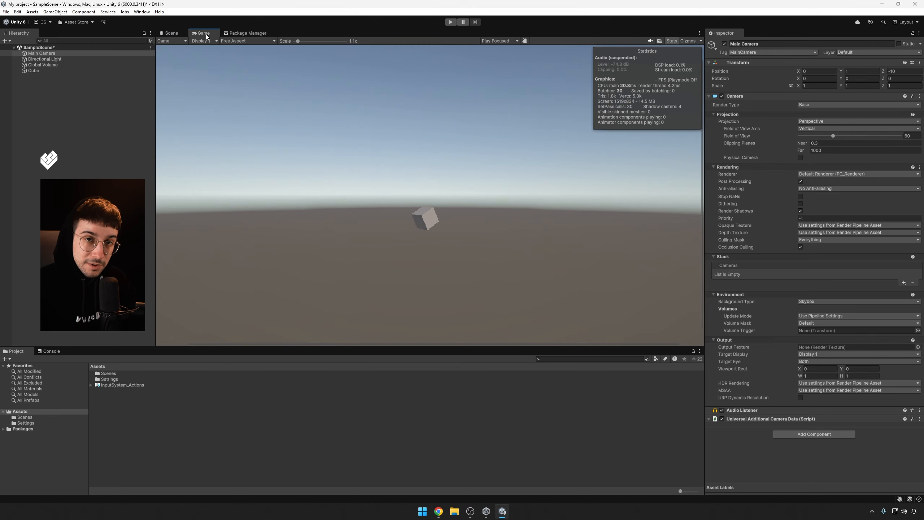
left_click(168, 33)
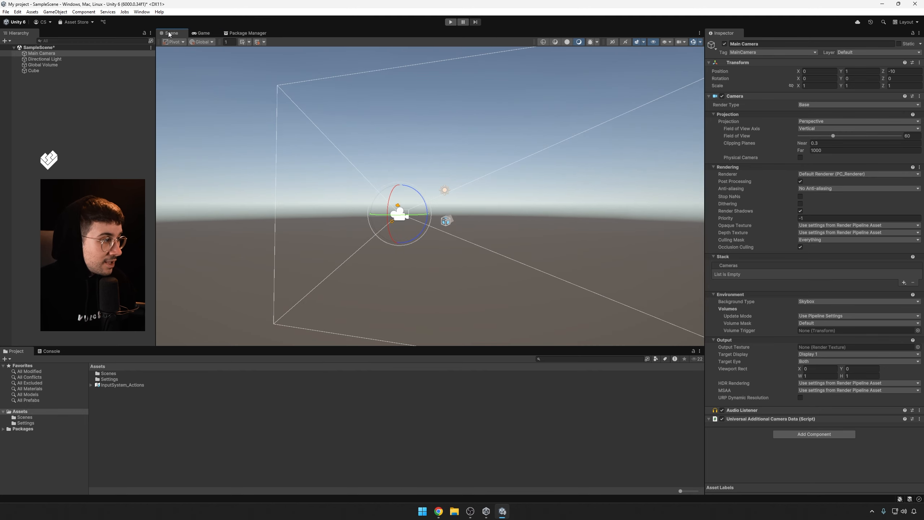
Dock the Game view beside the Scene view so both are shown at once.
left_click(202, 33)
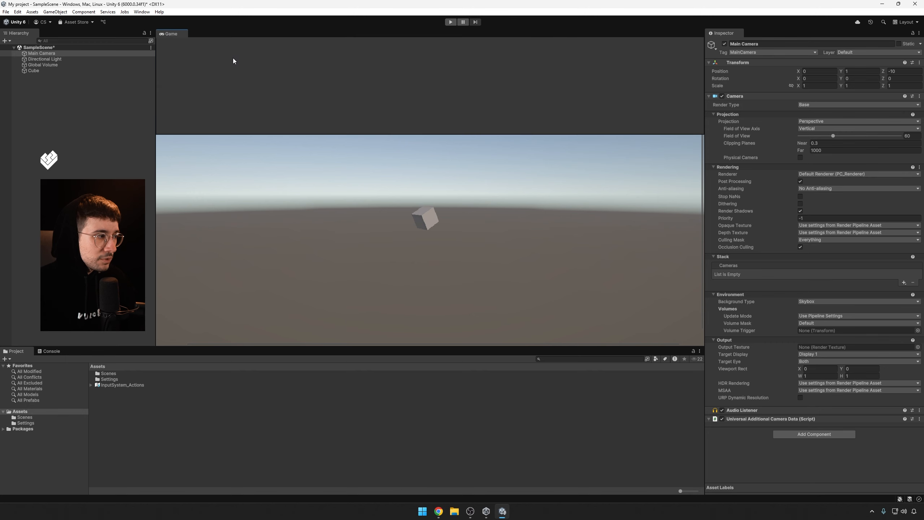
left_click_drag(407, 140, 631, 194)
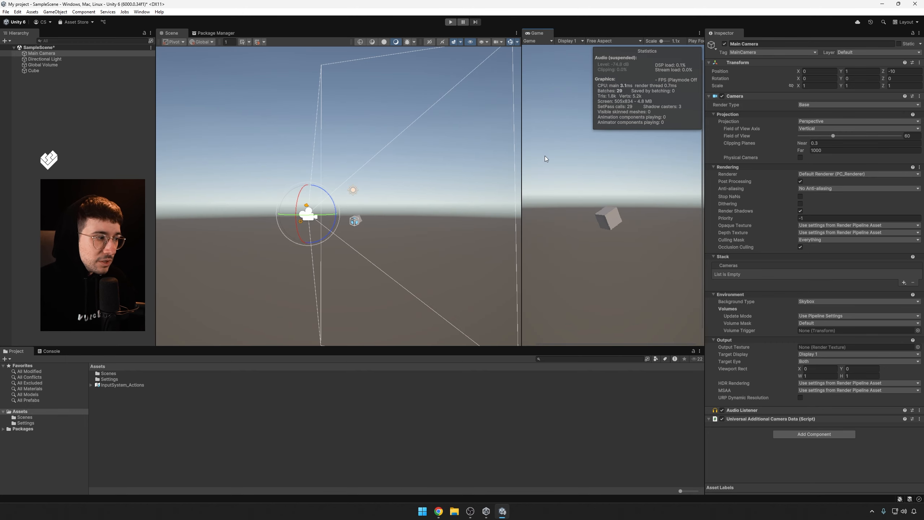
left_click_drag(339, 198, 442, 217, "alt")
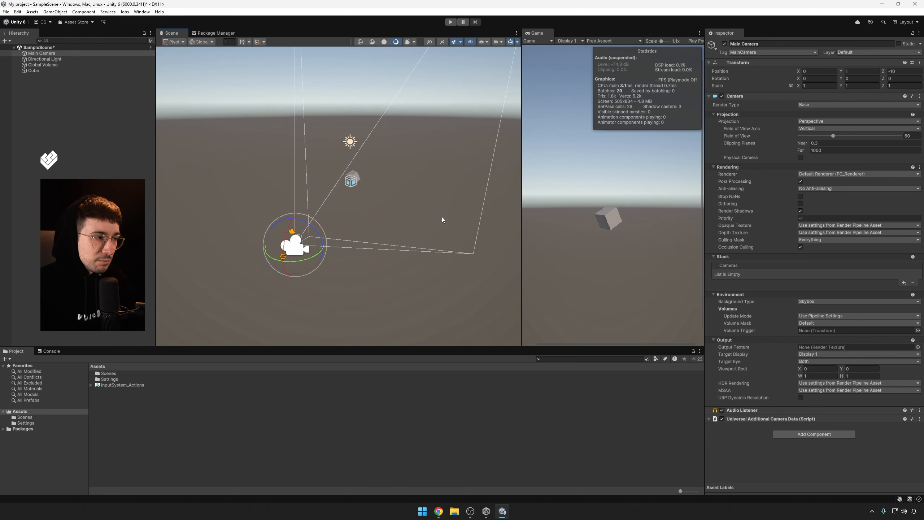
Set the Game view's aspect ratio to 16:9.
left_click(603, 40)
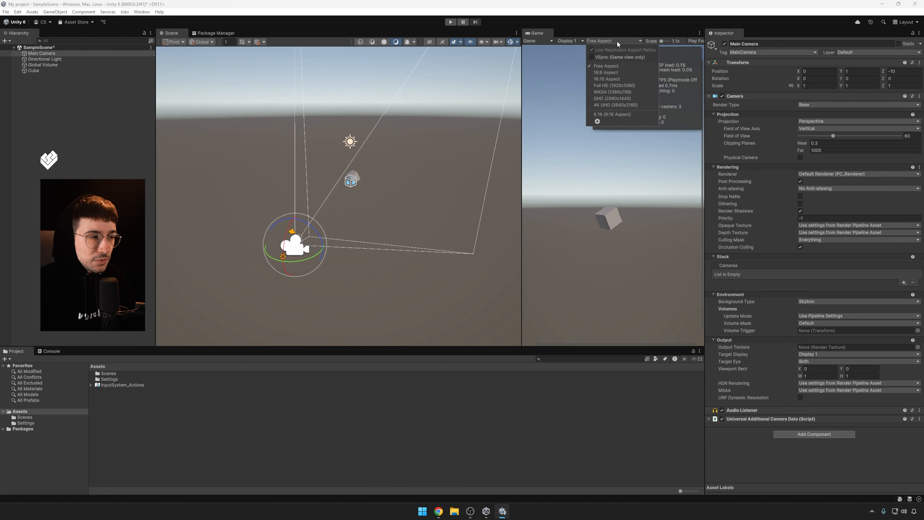
left_click(600, 42)
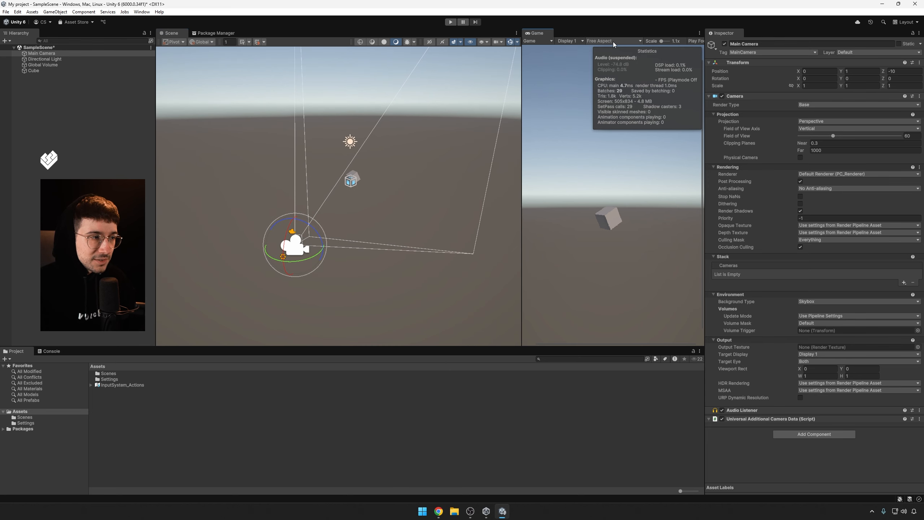
left_click(600, 41)
left_click(601, 73)
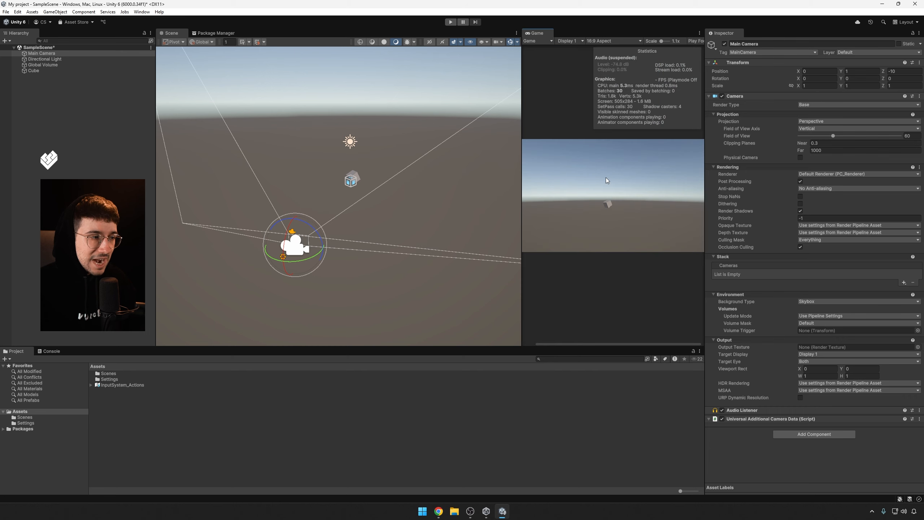
Widen the Game view beside the Scene view and hide its Statistics overlay.
left_click_drag(522, 180, 471, 181)
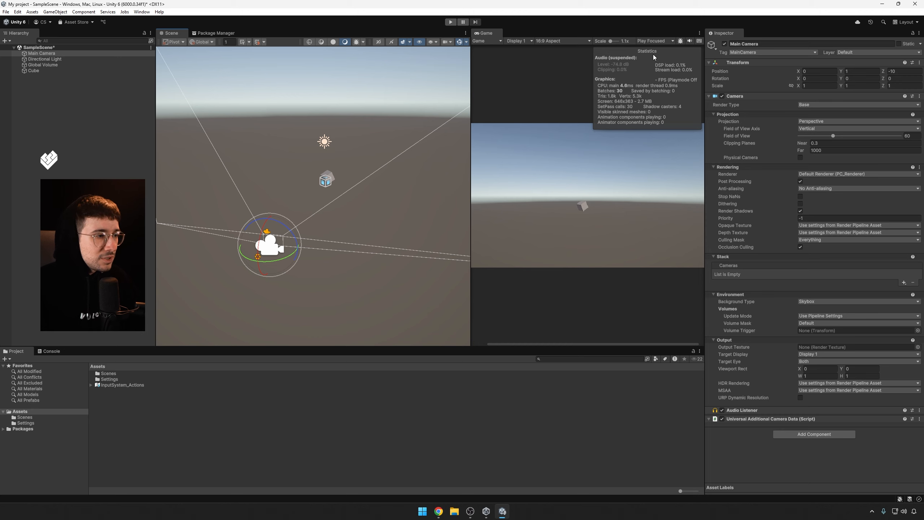
left_click_drag(471, 90, 238, 120)
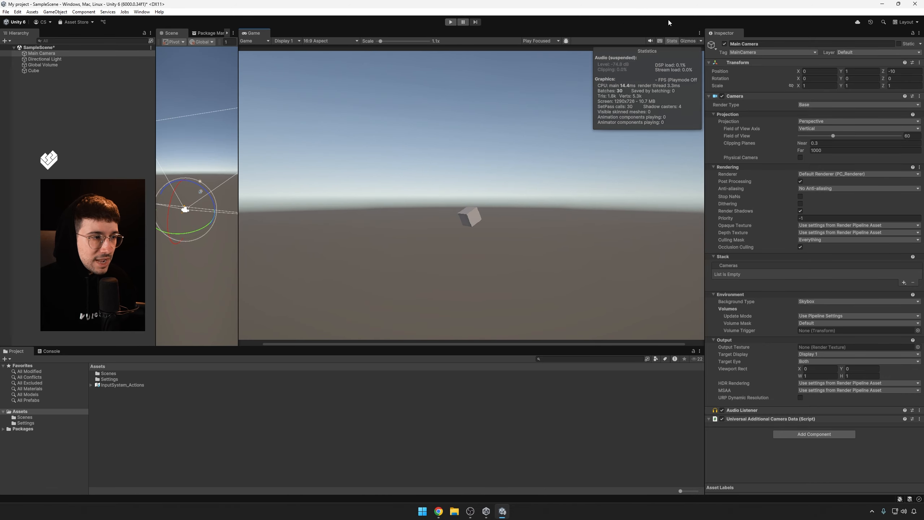
left_click(672, 41)
left_click_drag(242, 158, 377, 177)
Move the Main Camera to about Y 0.483, Z -3.71 and rotate it to about X -3.9, Y -76.5, Z -965.4.
middle_click_drag(377, 175, 179, 165)
scroll(354, 200, "up", 5)
scroll(379, 182, "up", 3)
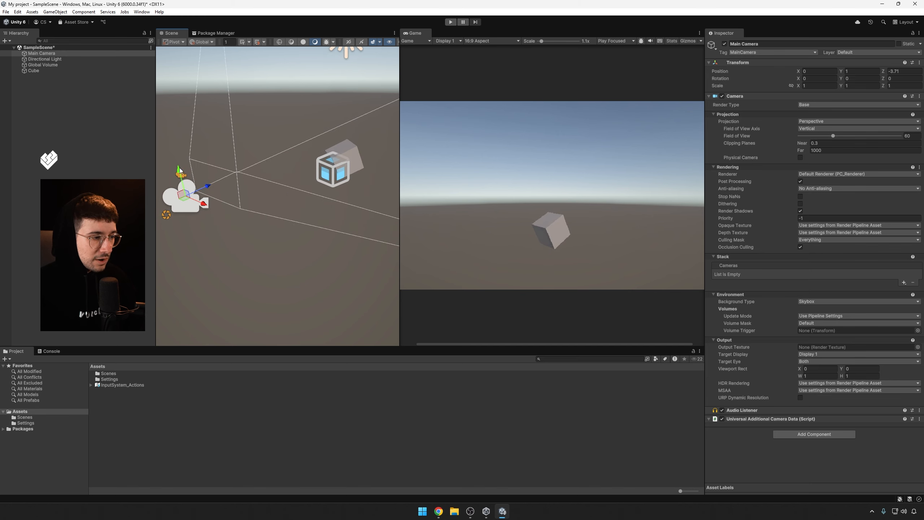
left_click_drag(180, 171, 295, 220)
key("e")
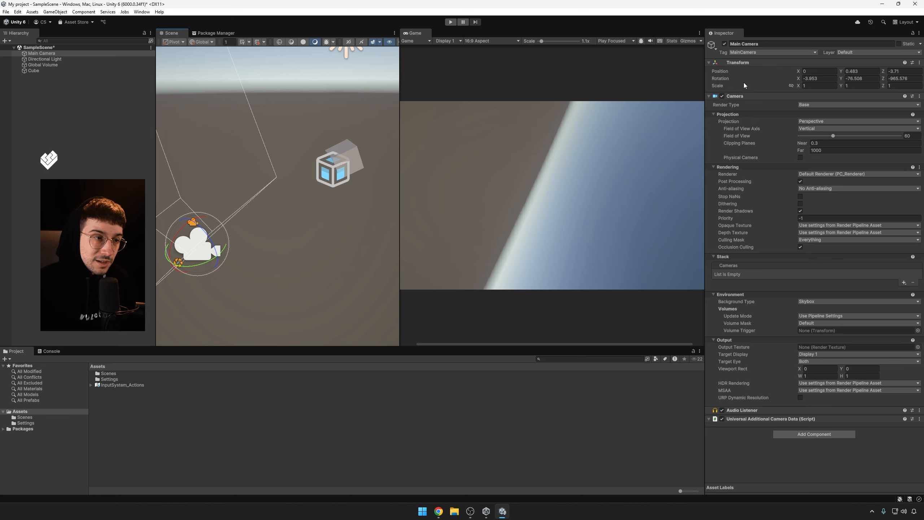
Reset the Main Camera's transform and move the camera back from the cube to about Z -2.64.
left_click(920, 62)
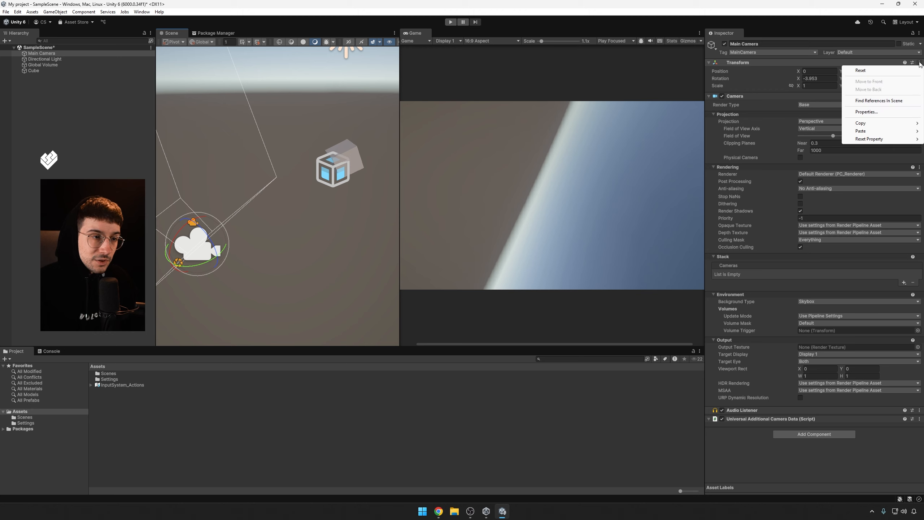
left_click(909, 71)
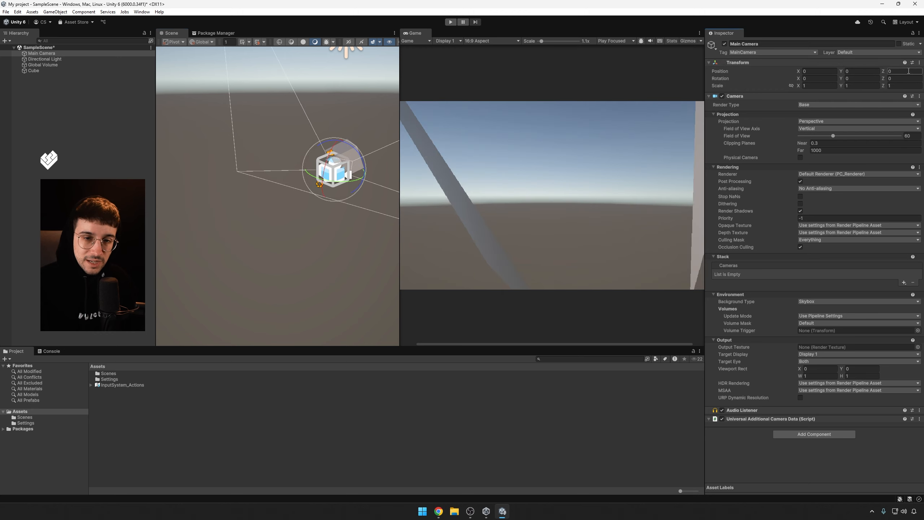
right_click_drag(359, 215, 326, 220)
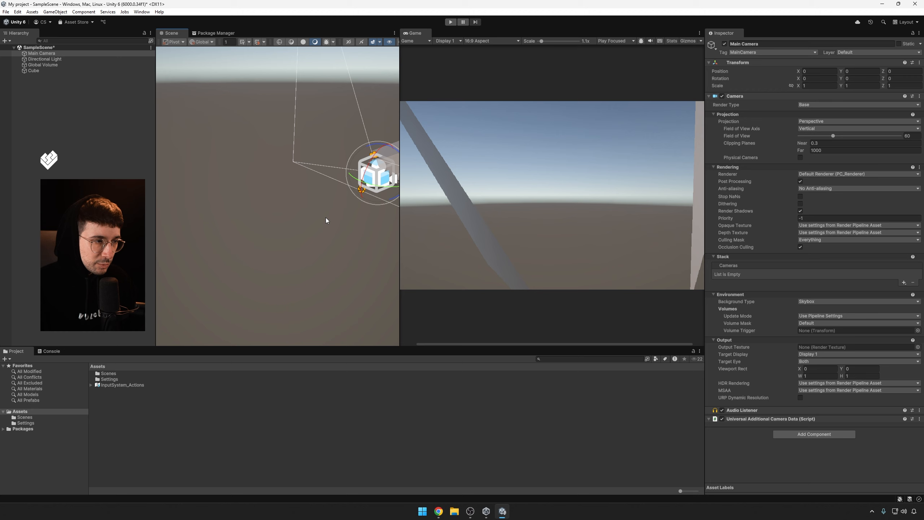
scroll(362, 194, "down", 5)
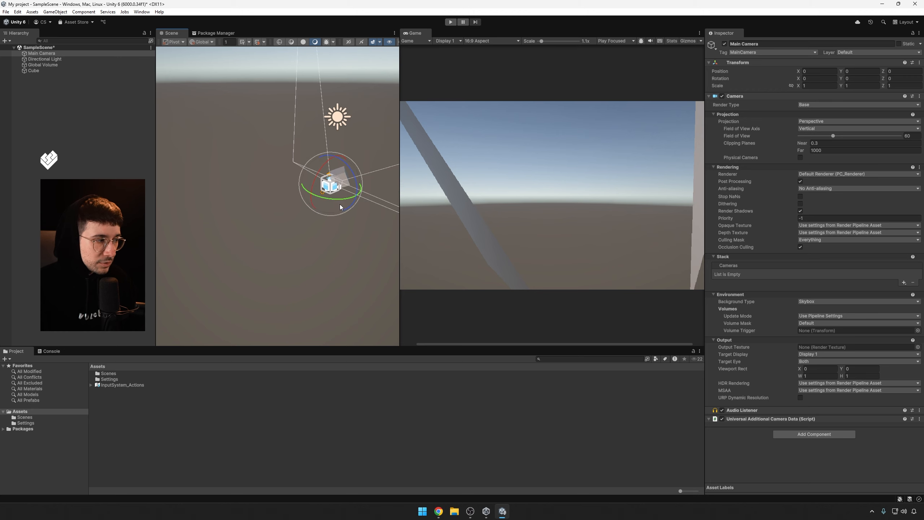
left_click_drag(348, 181, 297, 196)
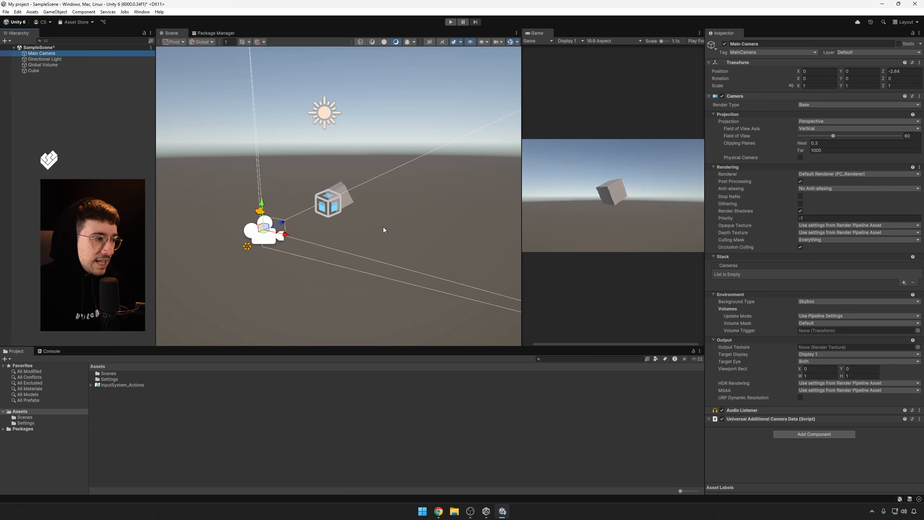
left_click_drag(382, 227, 406, 229, "alt")
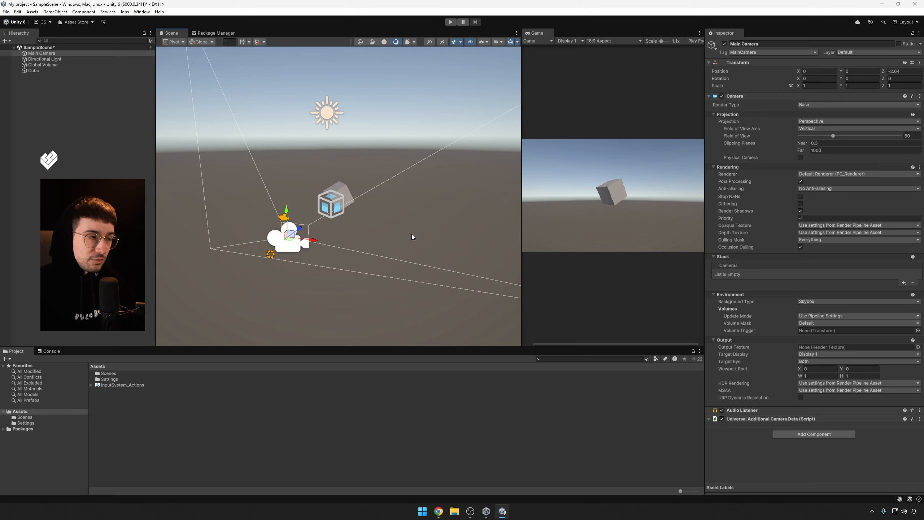
left_click_drag(412, 234, 404, 236, "alt")
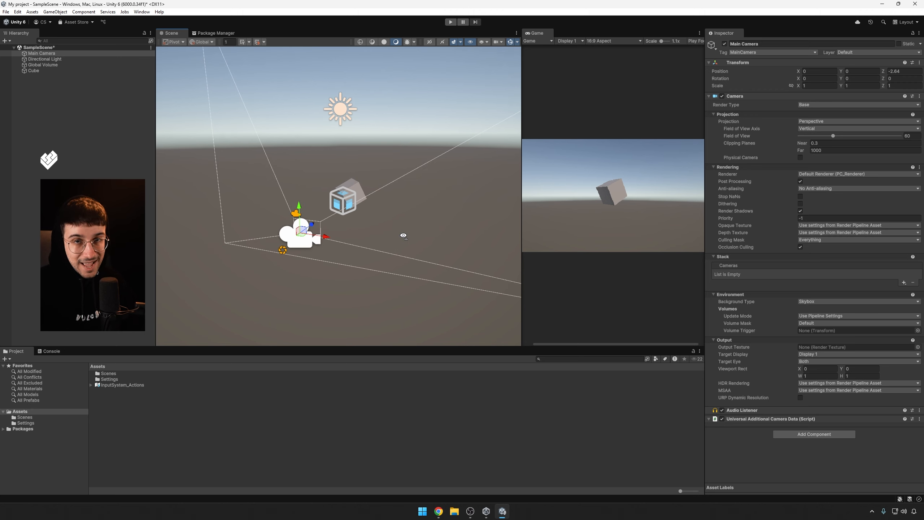
left_click_drag(403, 236, 380, 229, "alt")
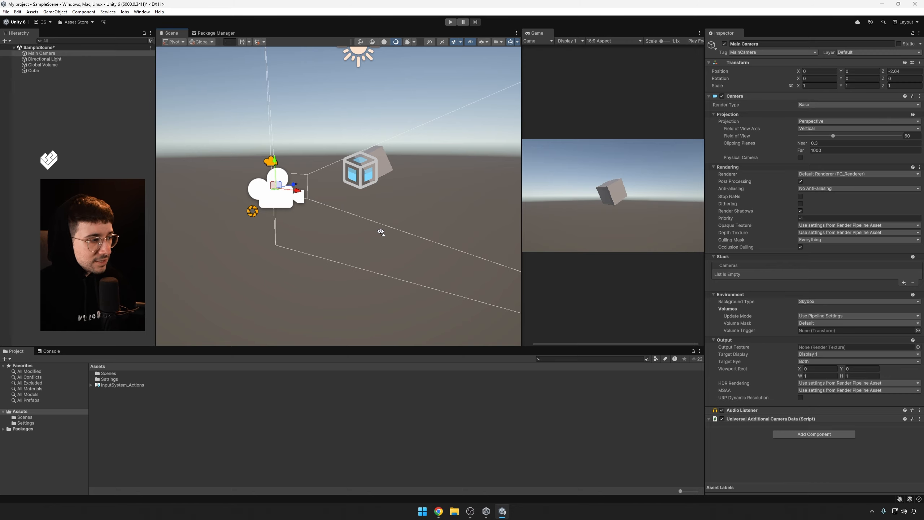
mouse_move(380, 232)
left_mouse_down("alt")
mouse_move(496, 201)
mouse_move(409, 212)
mouse_move(455, 219)
mouse_move(368, 232)
mouse_move(391, 228)
left_mouse_up("alt")
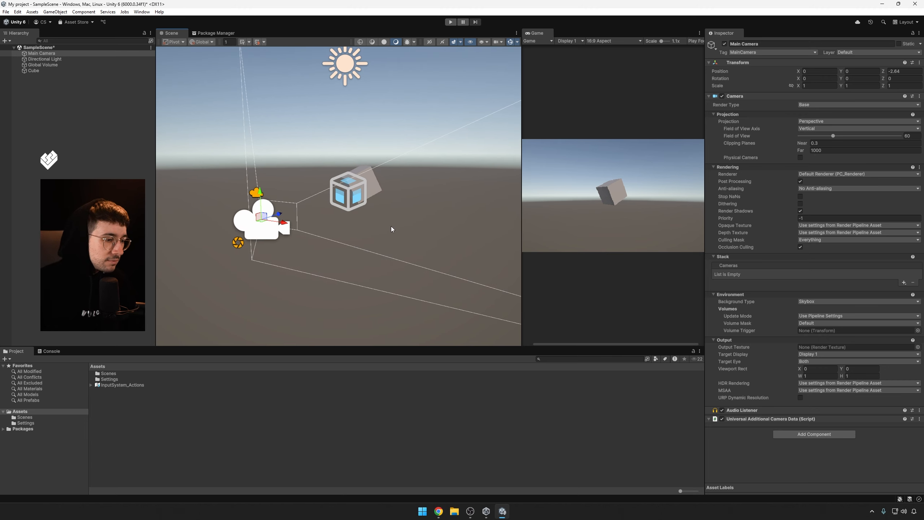